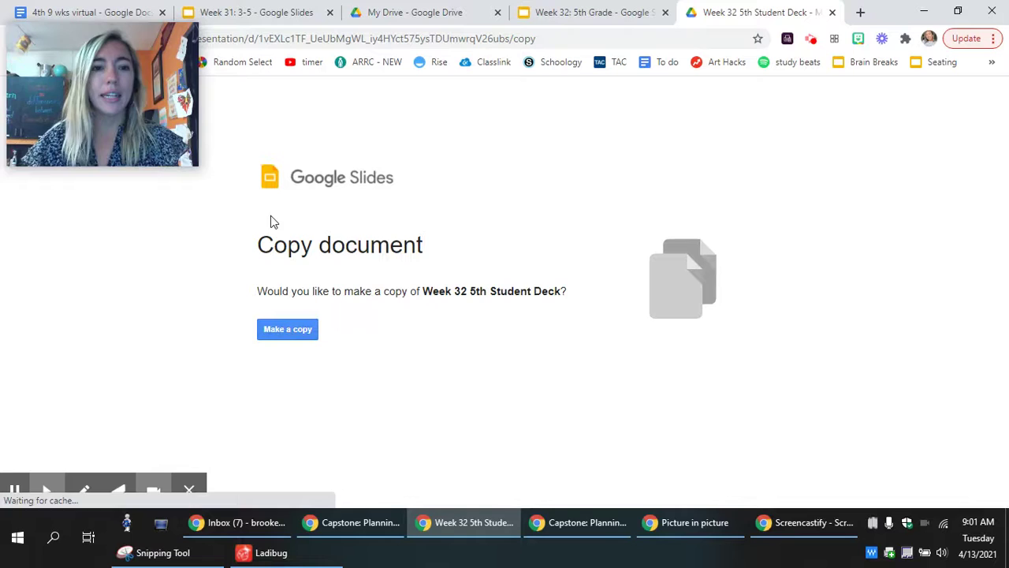
Step: Make a copy of the Week 32 5th Student Deck, opening 'Copy of Week 32 5th Student Deck'
{"action": "left_click", "coordinate": [298, 332]}
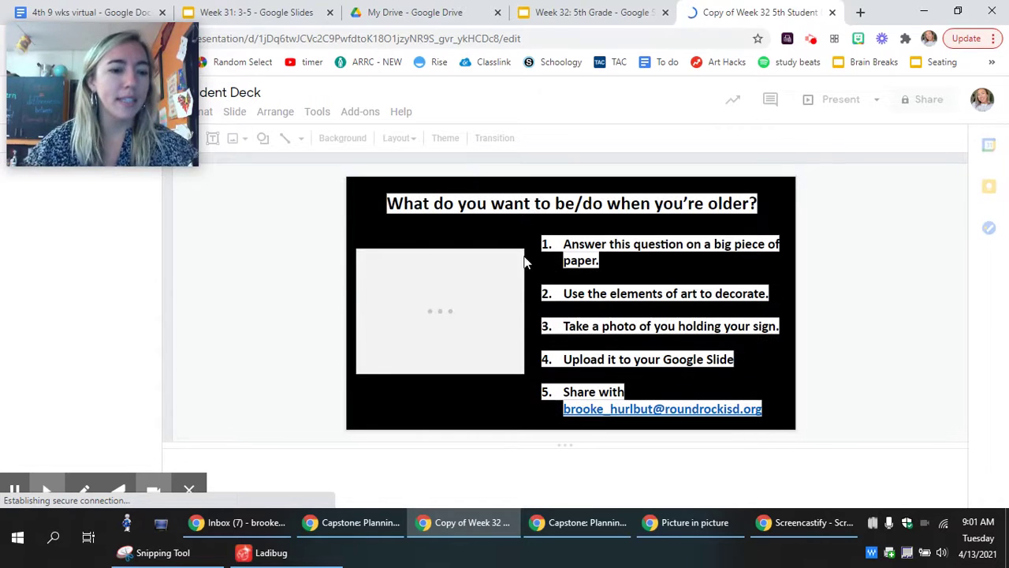
{"action": "mouse_move", "coordinate": [109, 47]}
{"action": "left_click_drag", "start_coordinate": [135, 77], "coordinate": [935, 109]}
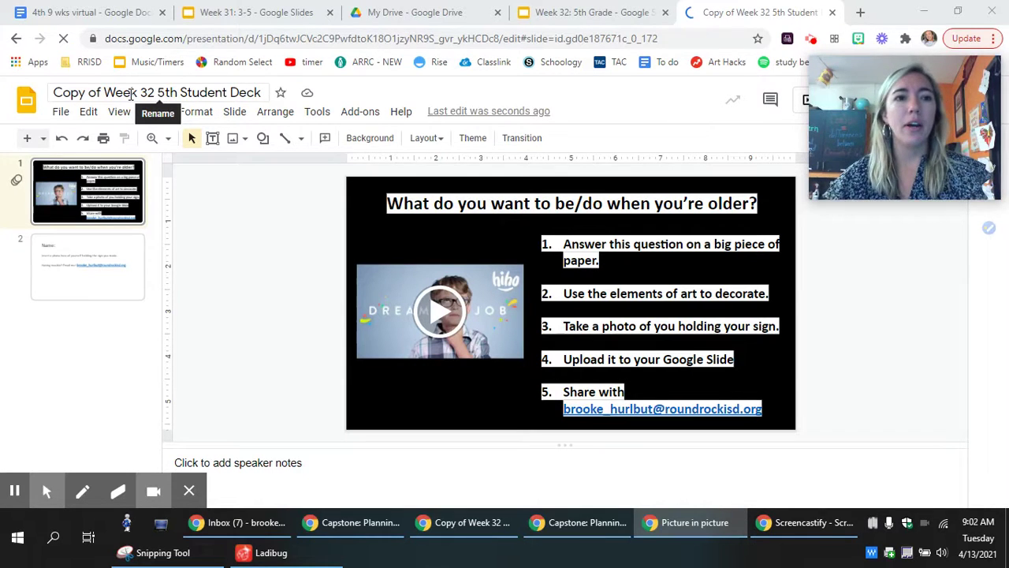
Step: Replace the deck title with the student's full name followed by 'Week 32'
{"action": "left_click", "coordinate": [131, 93]}
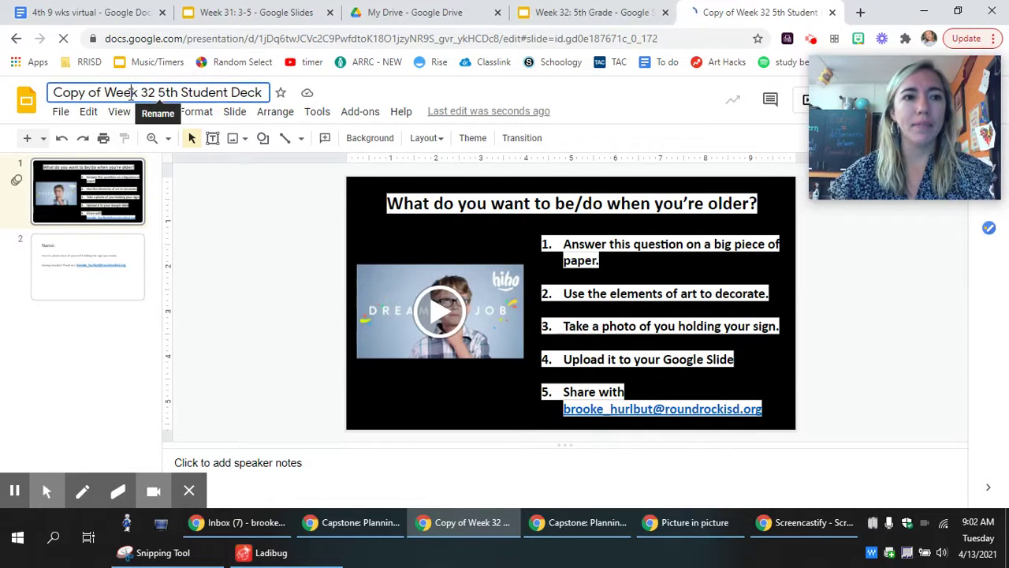
{"action": "double_click", "coordinate": [131, 93]}
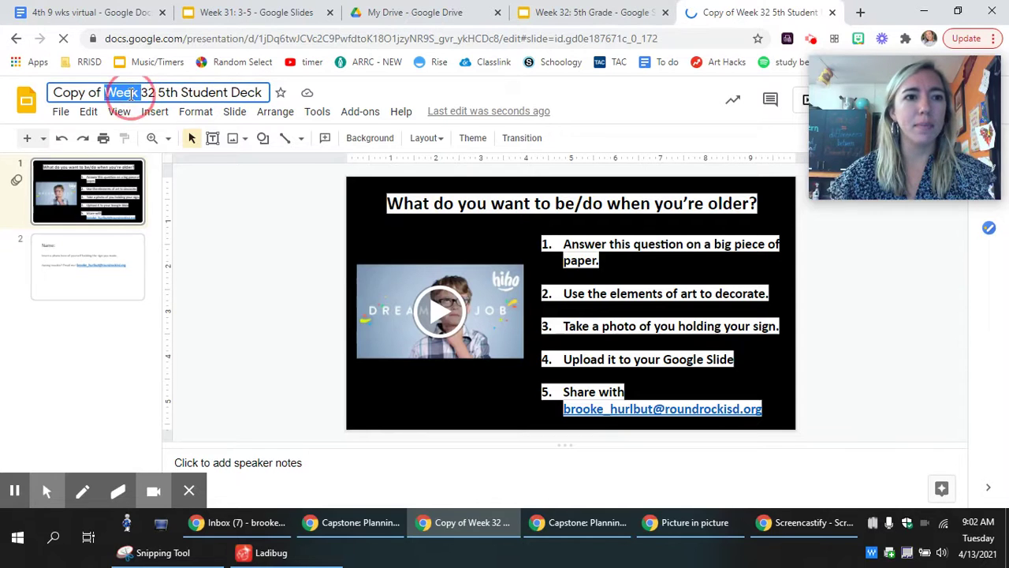
{"action": "triple_click", "coordinate": [129, 93]}
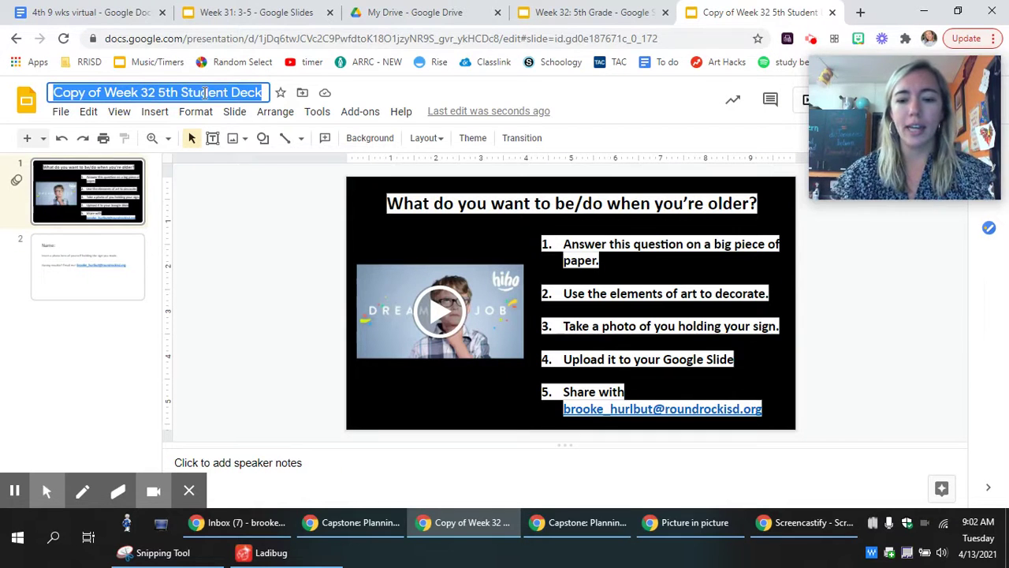
{"action": "key", "text": "BackSpace"}
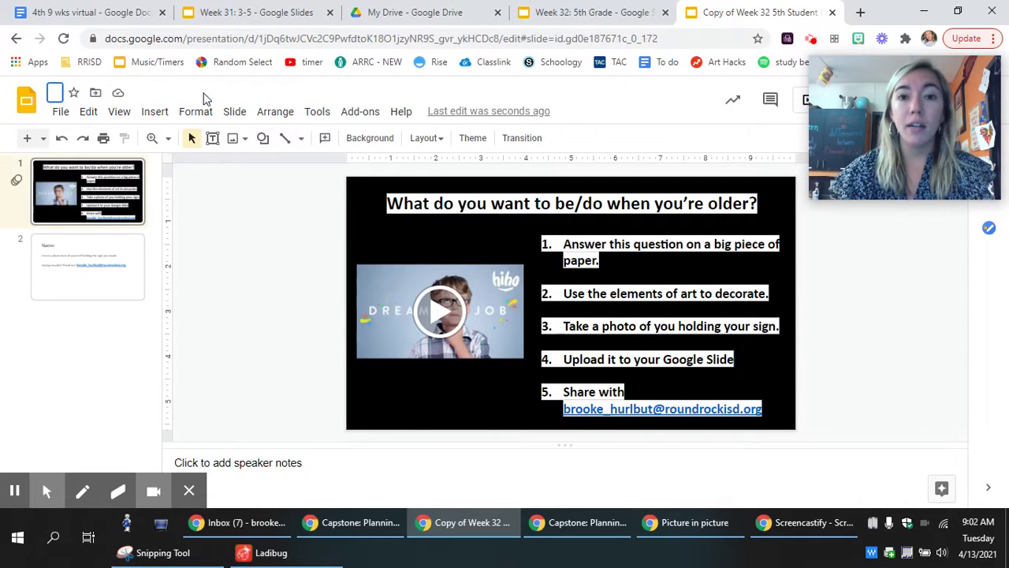
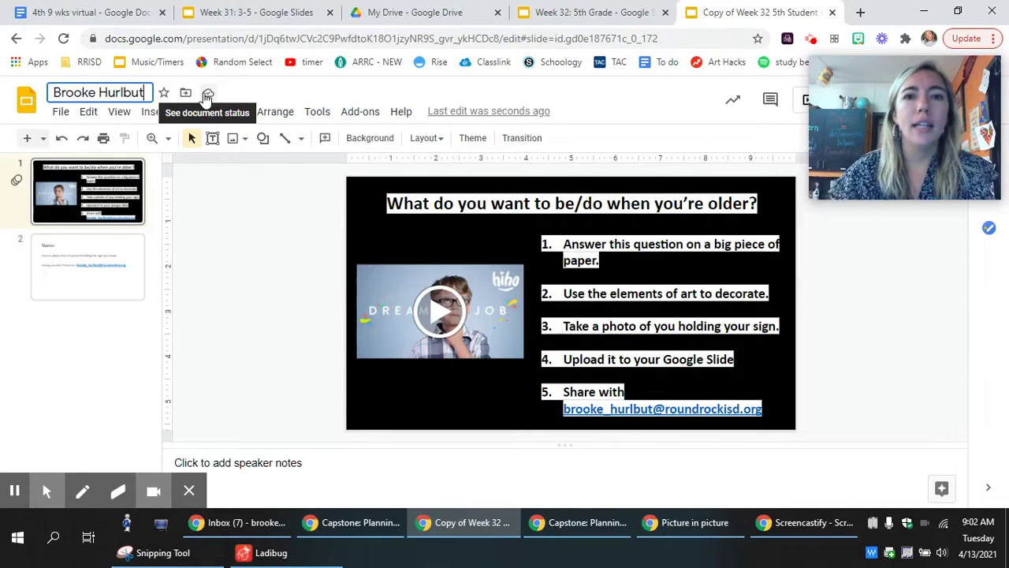
{"action": "type", "text": " W"}
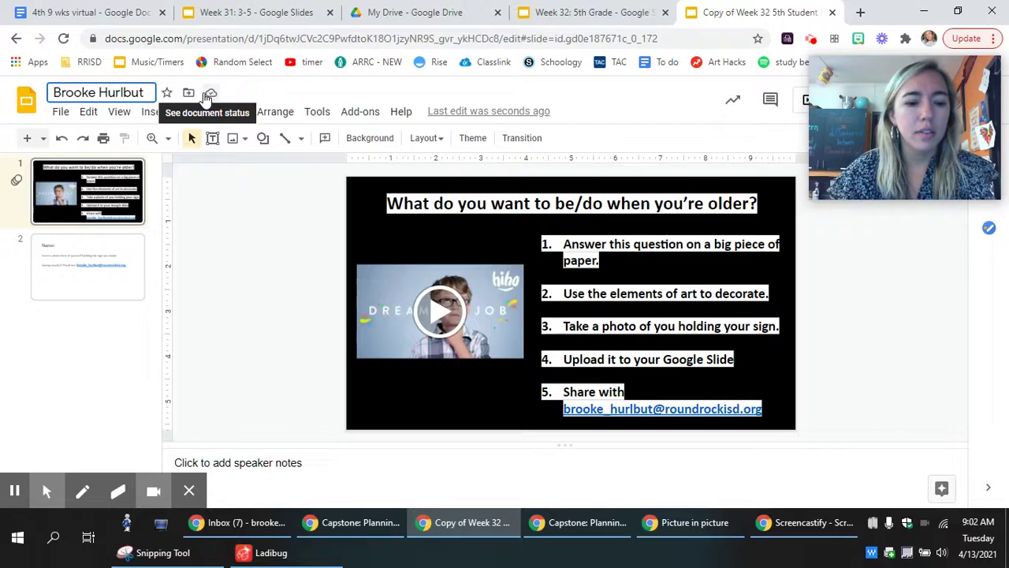
{"action": "type", "text": "eek "}
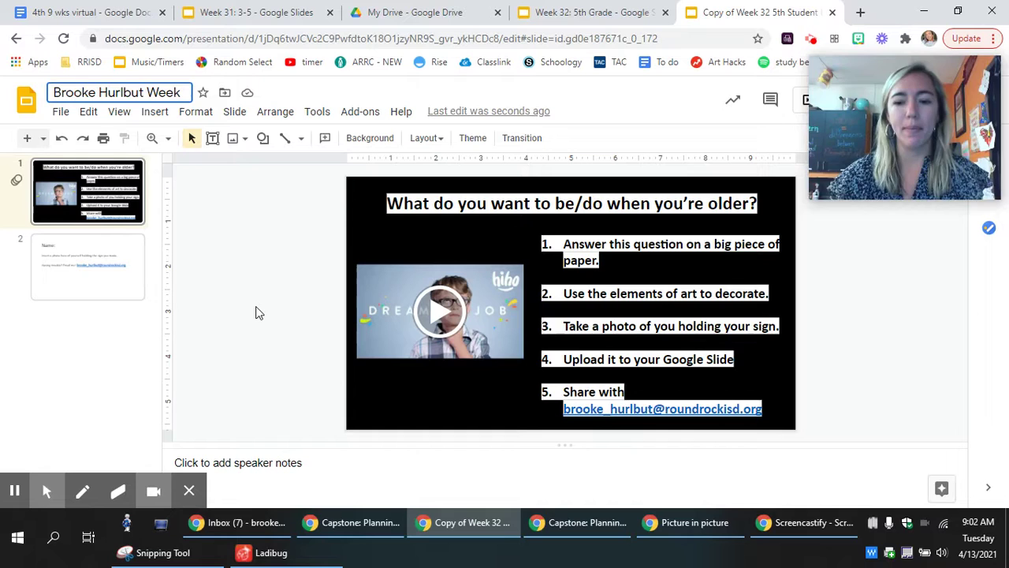
{"action": "type", "text": "32"}
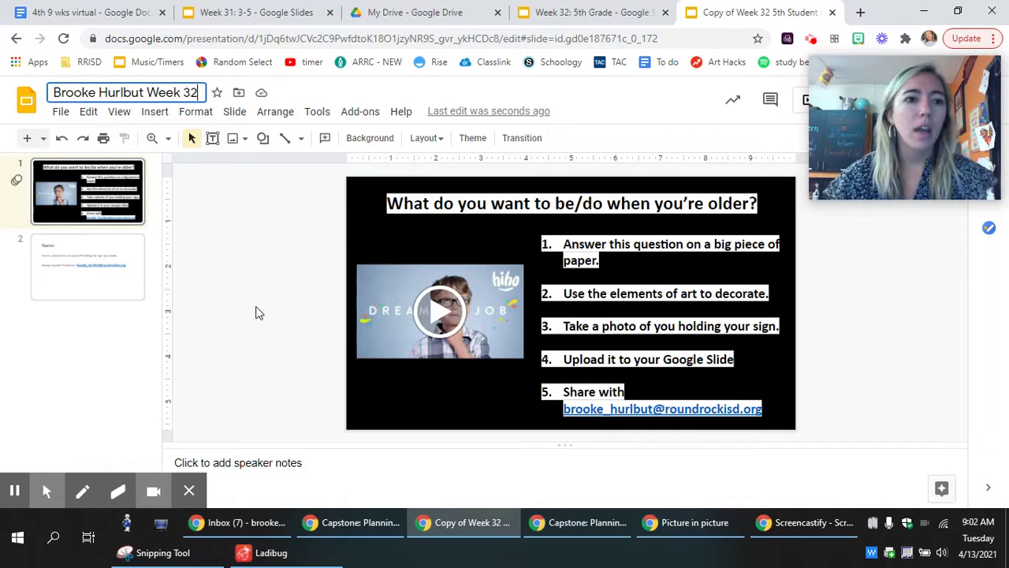
{"action": "left_click", "coordinate": [111, 187]}
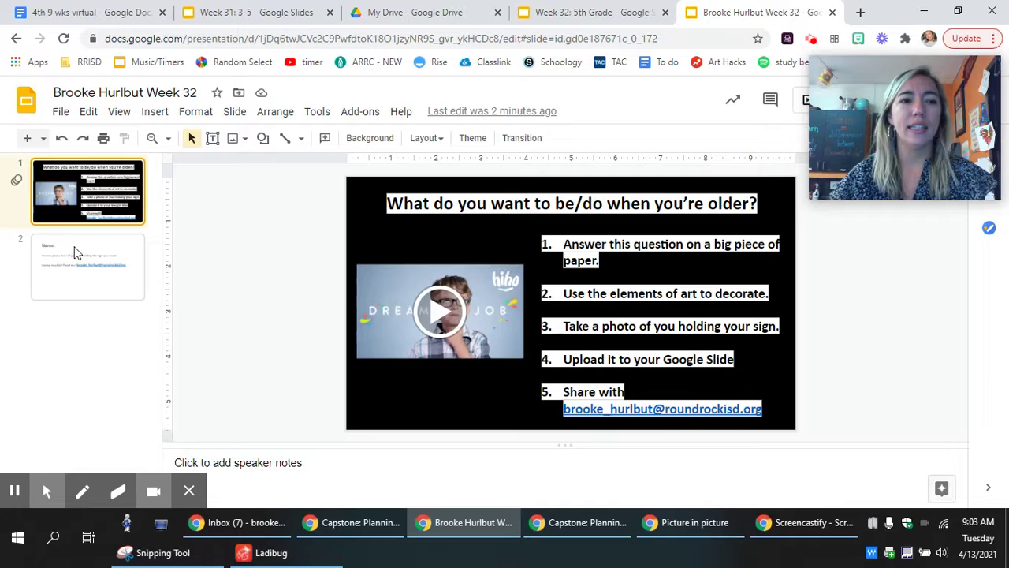
Step: On slide 2, overwrite the 'Name:' heading text with the student's full name
{"action": "left_click", "coordinate": [132, 289]}
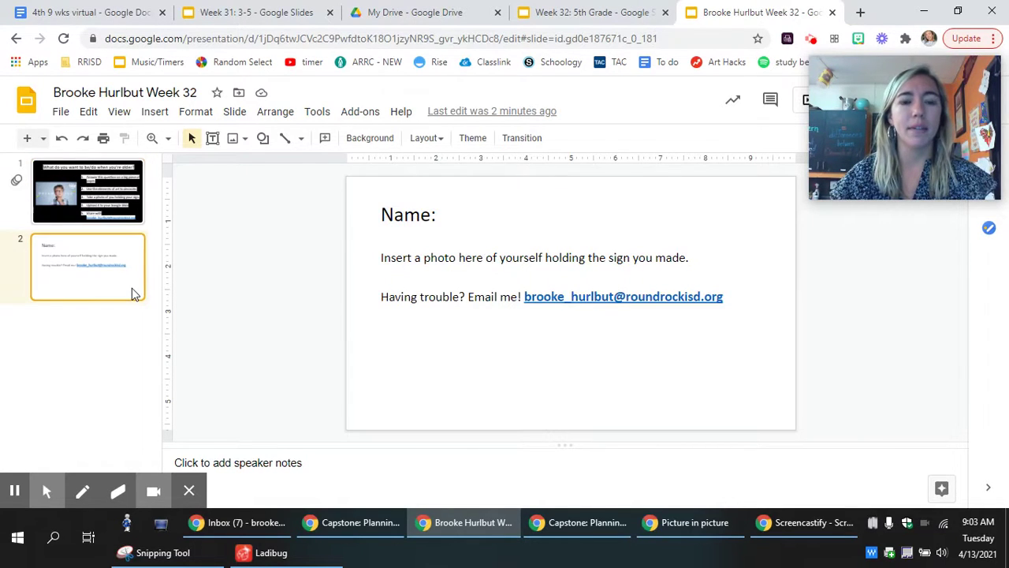
{"action": "left_click", "coordinate": [424, 218]}
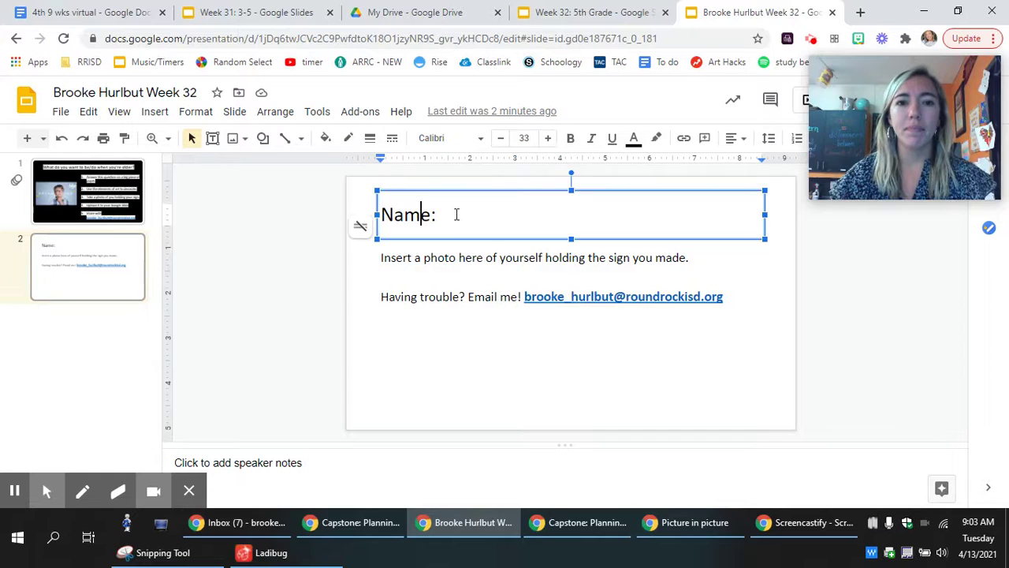
{"action": "left_click_drag", "start_coordinate": [455, 214], "coordinate": [333, 216]}
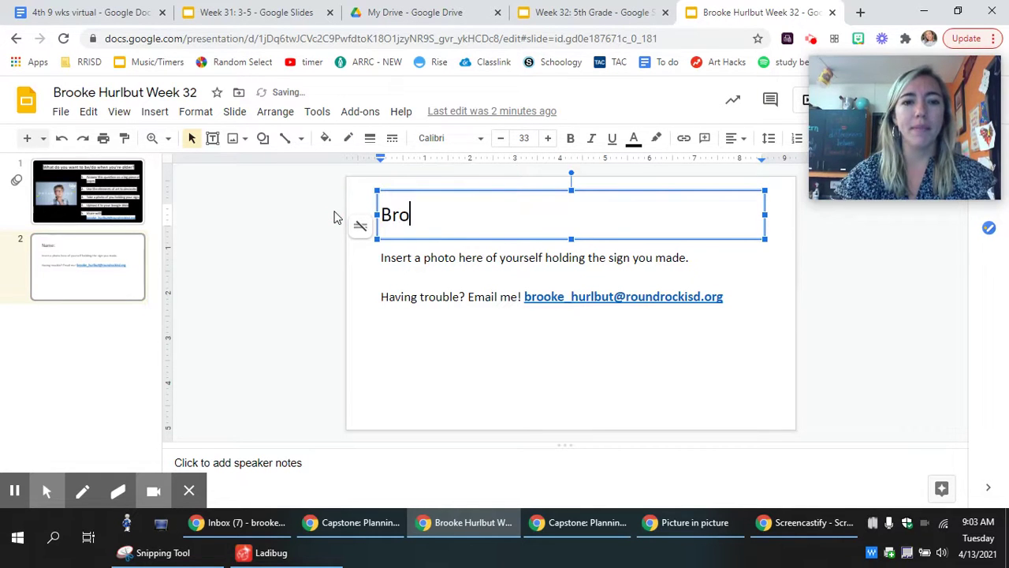
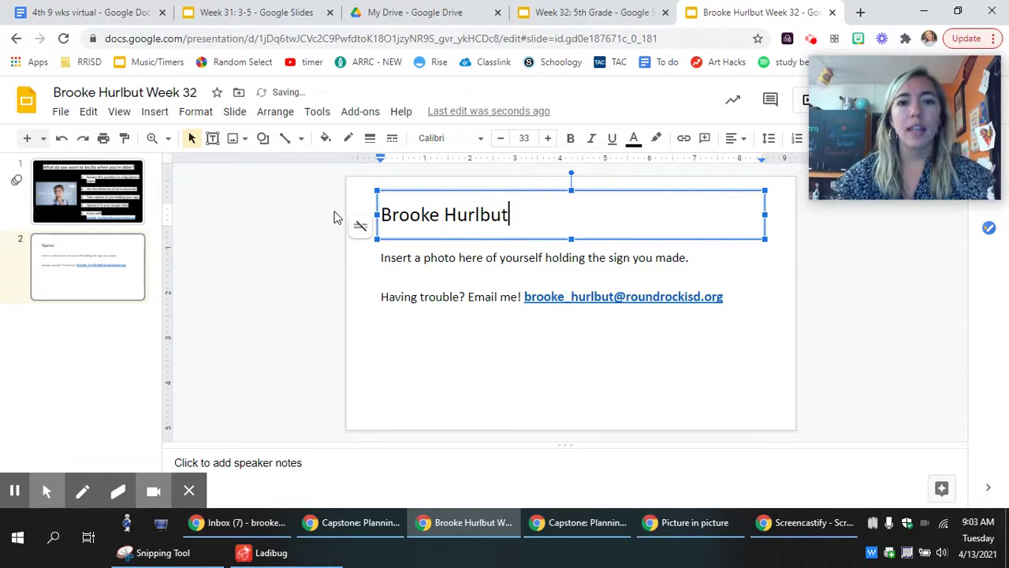
{"action": "left_click", "coordinate": [319, 365]}
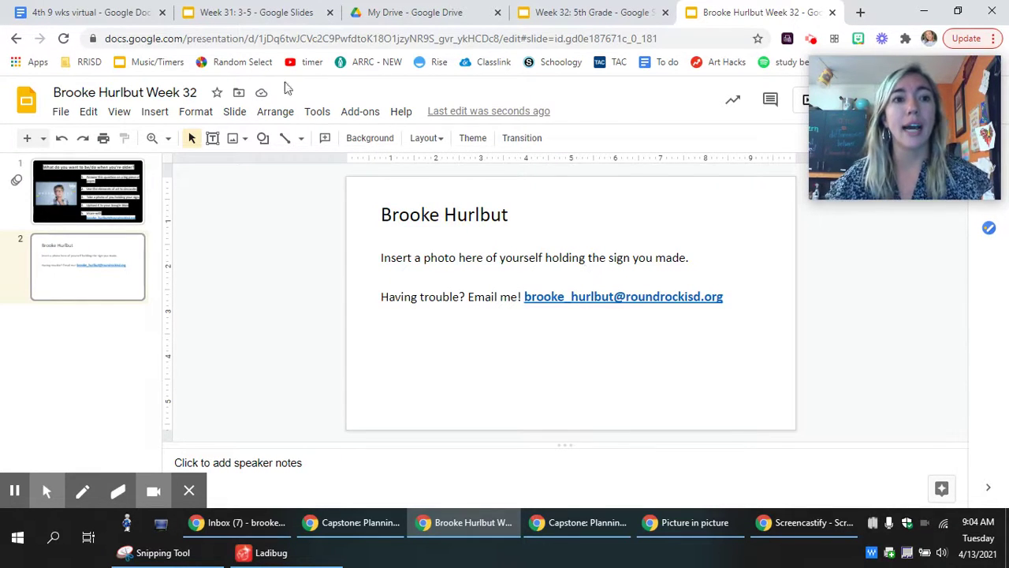
{"action": "left_click", "coordinate": [162, 115]}
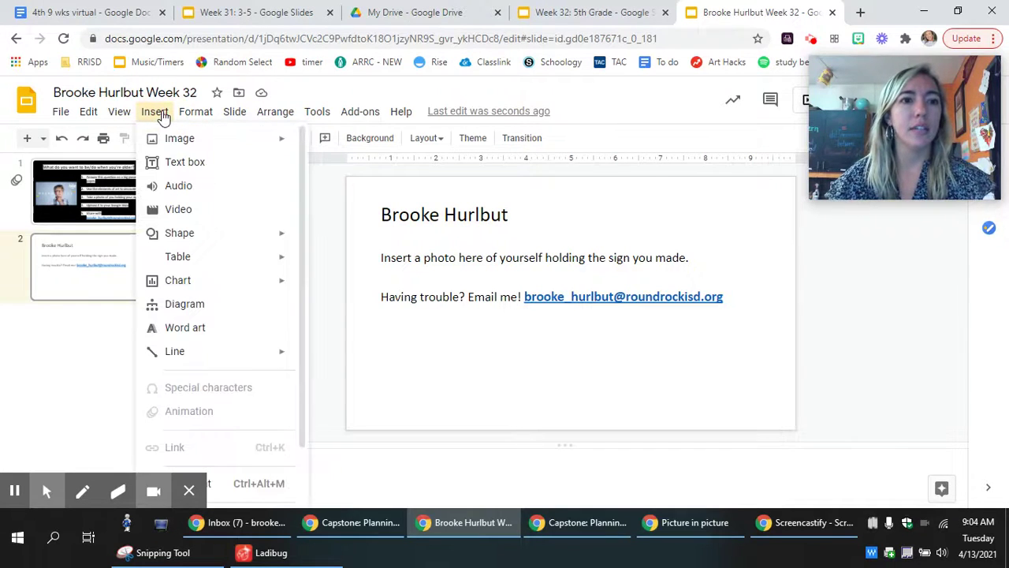
{"action": "mouse_move", "coordinate": [175, 140]}
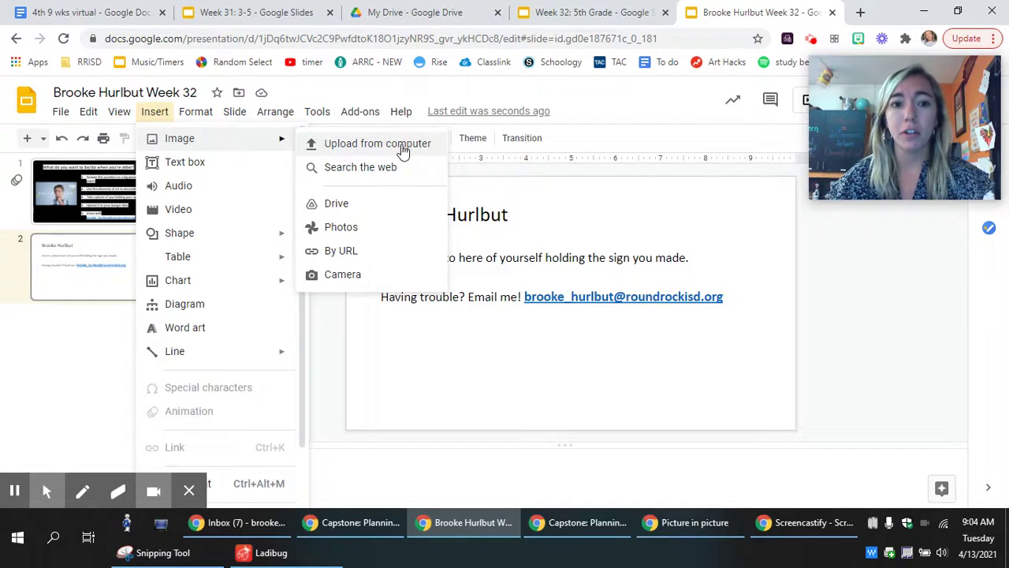
{"action": "left_click", "coordinate": [342, 275]}
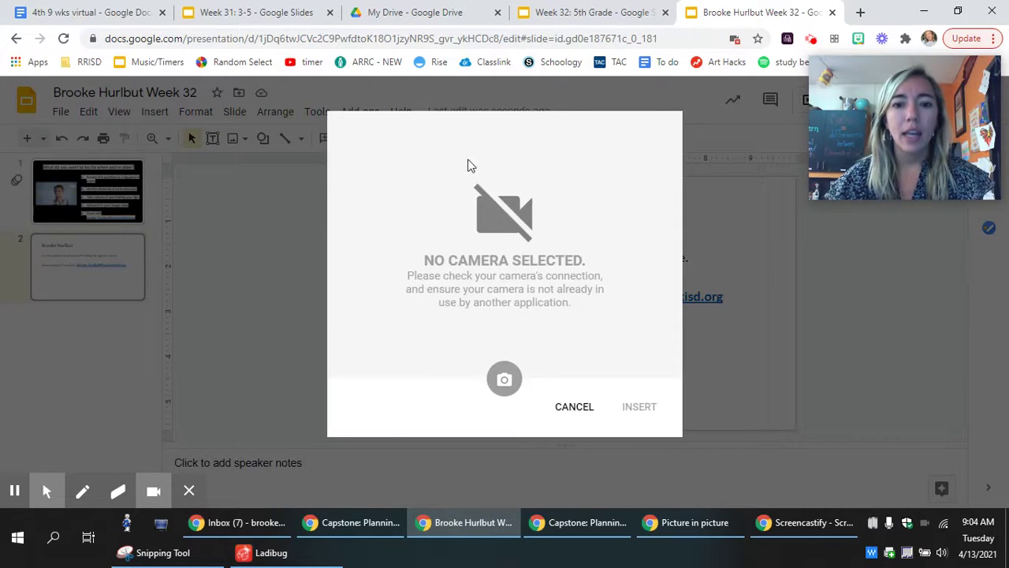
{"action": "left_click", "coordinate": [572, 409]}
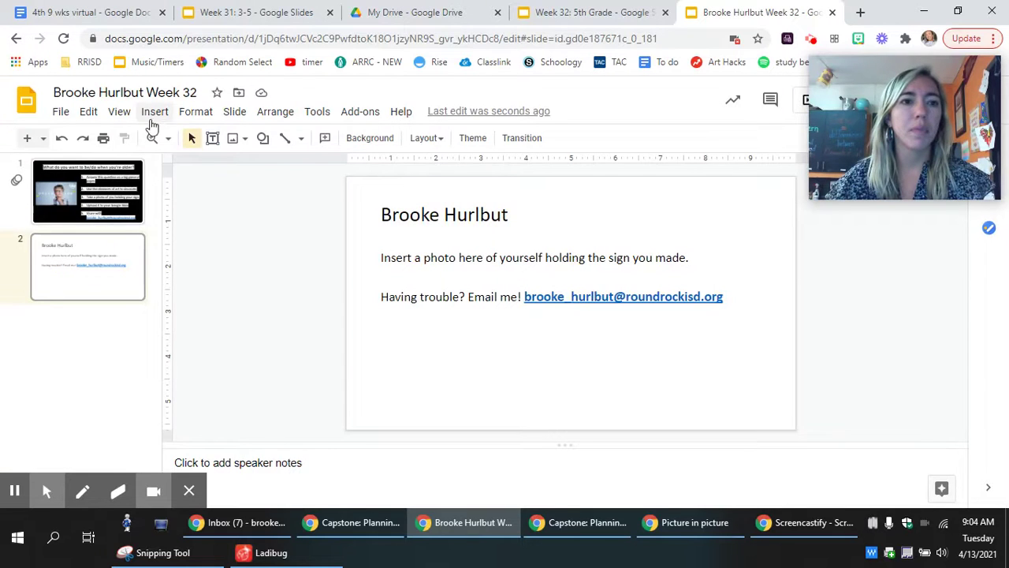
{"action": "left_click", "coordinate": [153, 115]}
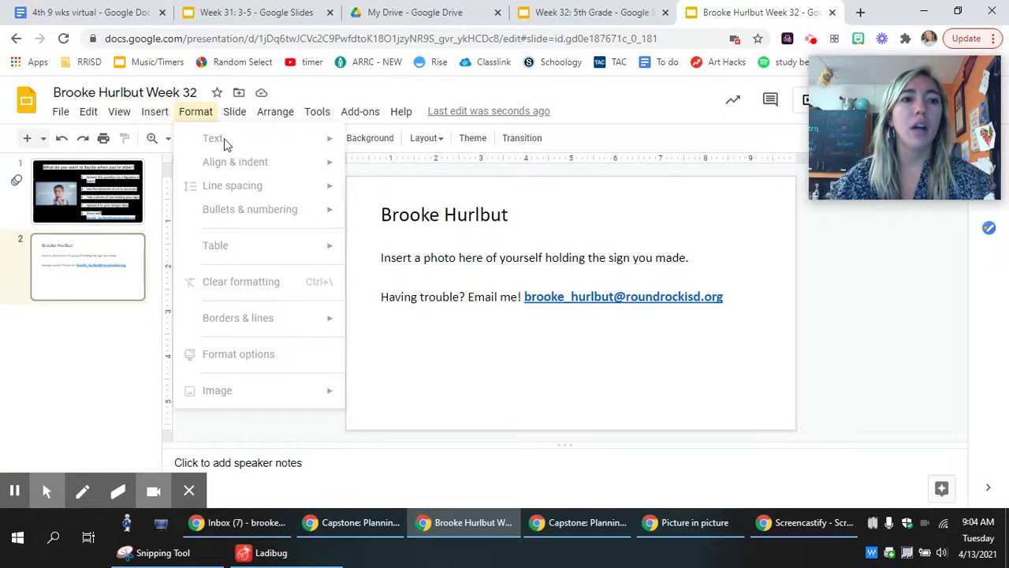
{"action": "mouse_move", "coordinate": [158, 117]}
{"action": "mouse_move", "coordinate": [279, 142]}
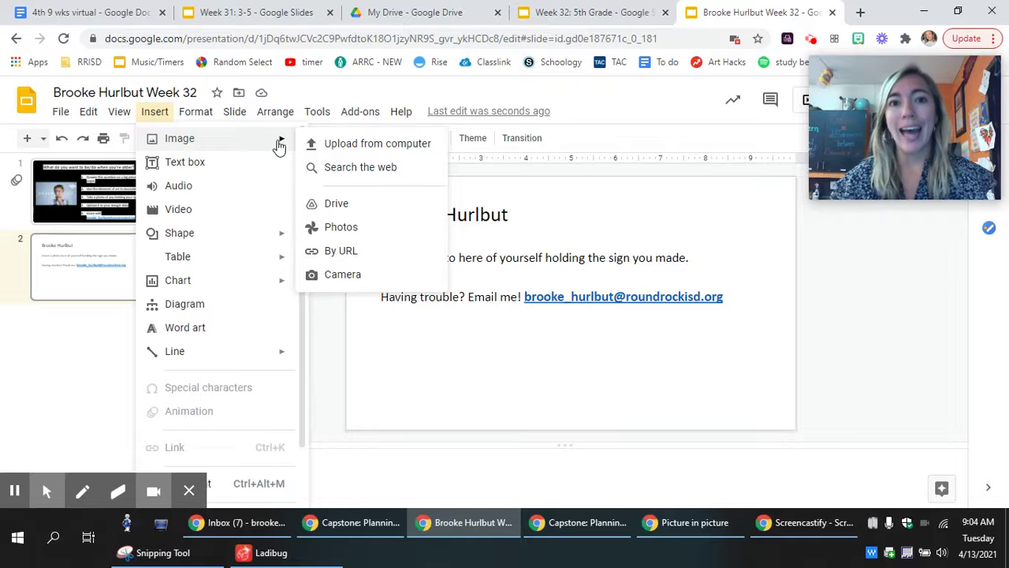
{"action": "left_click", "coordinate": [345, 206]}
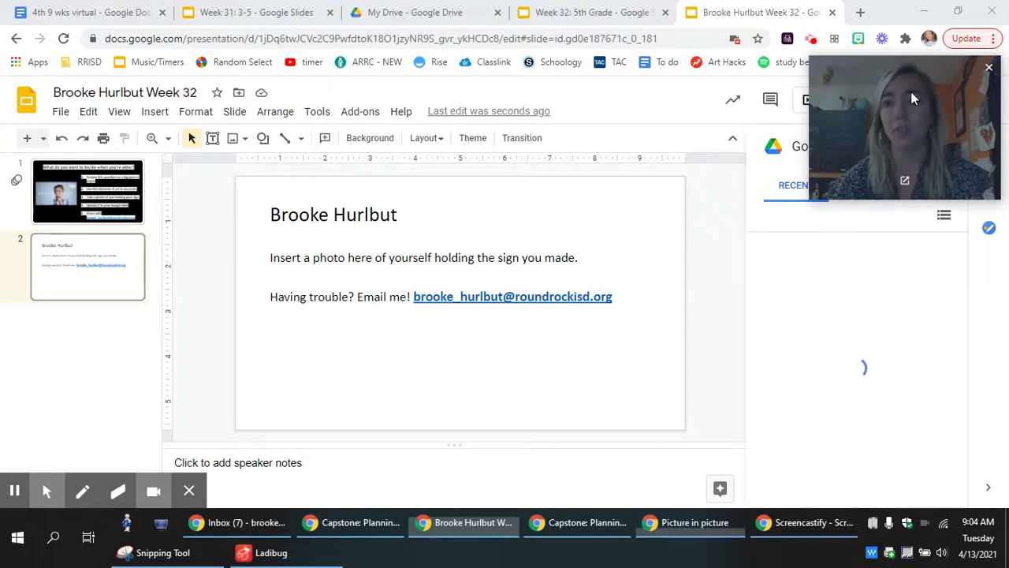
{"action": "left_click_drag", "start_coordinate": [910, 91], "coordinate": [693, 89]}
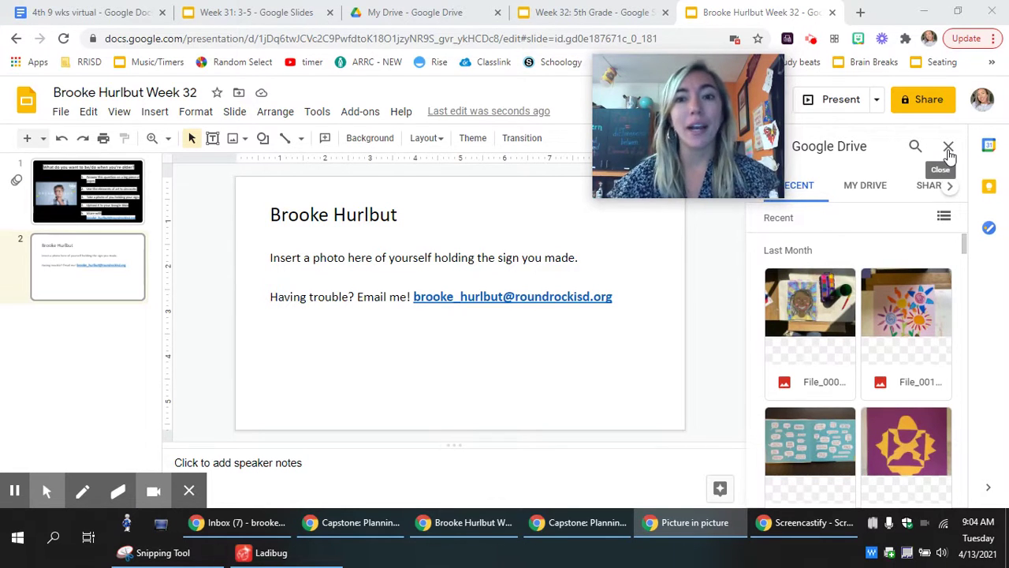
{"action": "left_click", "coordinate": [949, 150]}
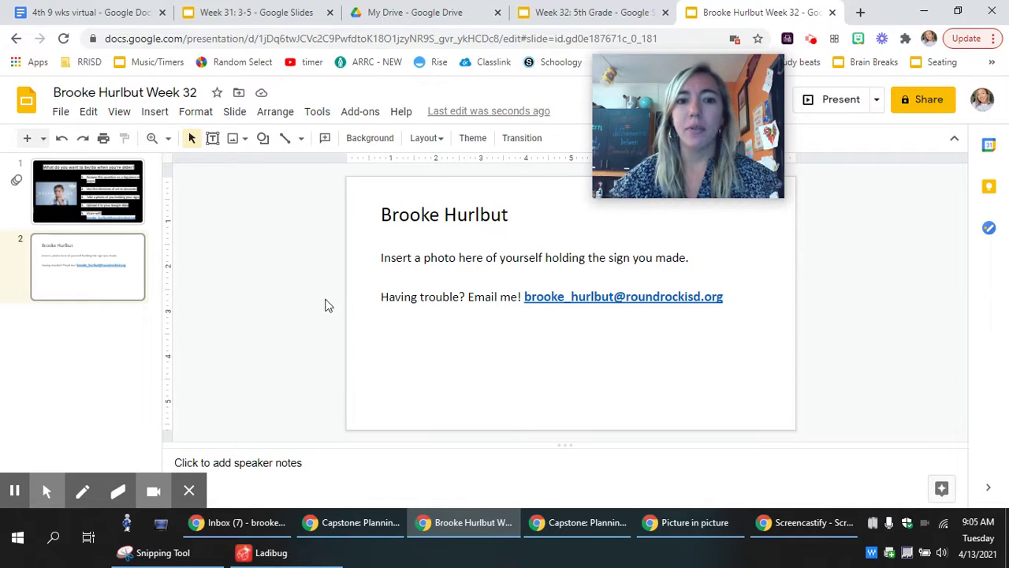
Step: Delete the photo instruction text box from slide 2
{"action": "left_click", "coordinate": [571, 246]}
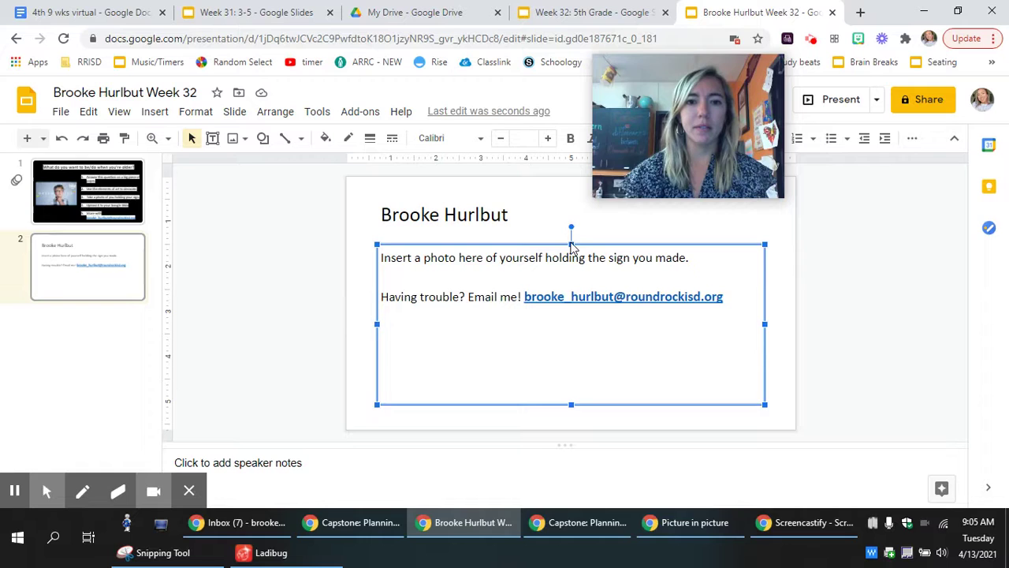
{"action": "key", "text": "Delete"}
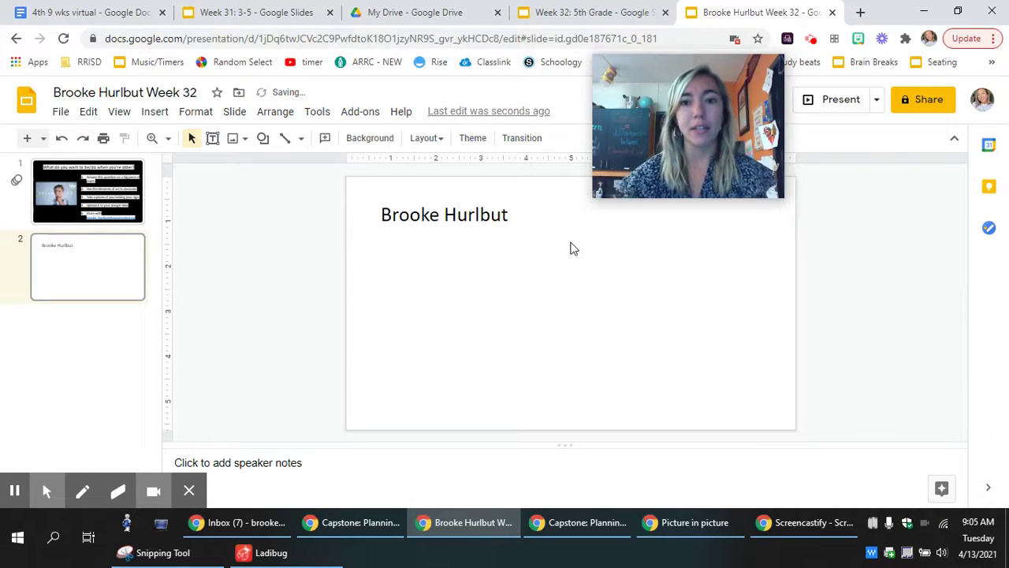
{"action": "left_click_drag", "start_coordinate": [675, 122], "coordinate": [822, 133]}
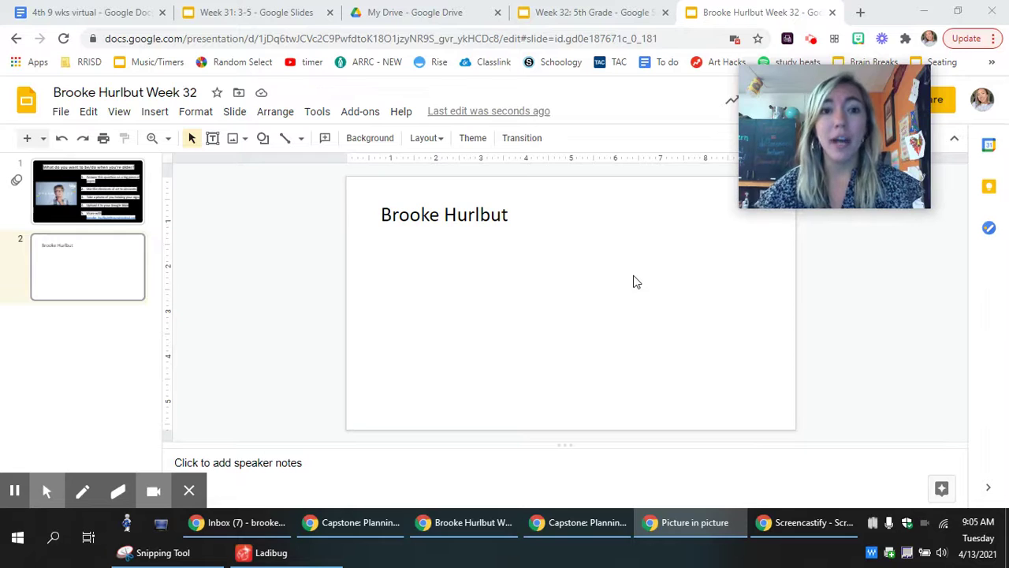
Step: Review the slide 2 background colour options, leaving the background unchanged
{"action": "left_click", "coordinate": [371, 140]}
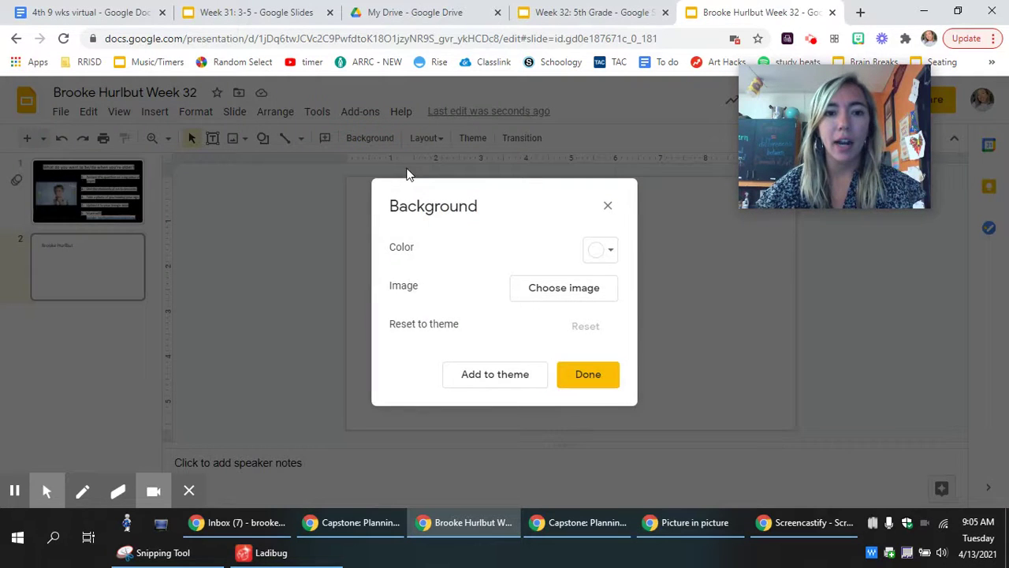
{"action": "left_click", "coordinate": [610, 255]}
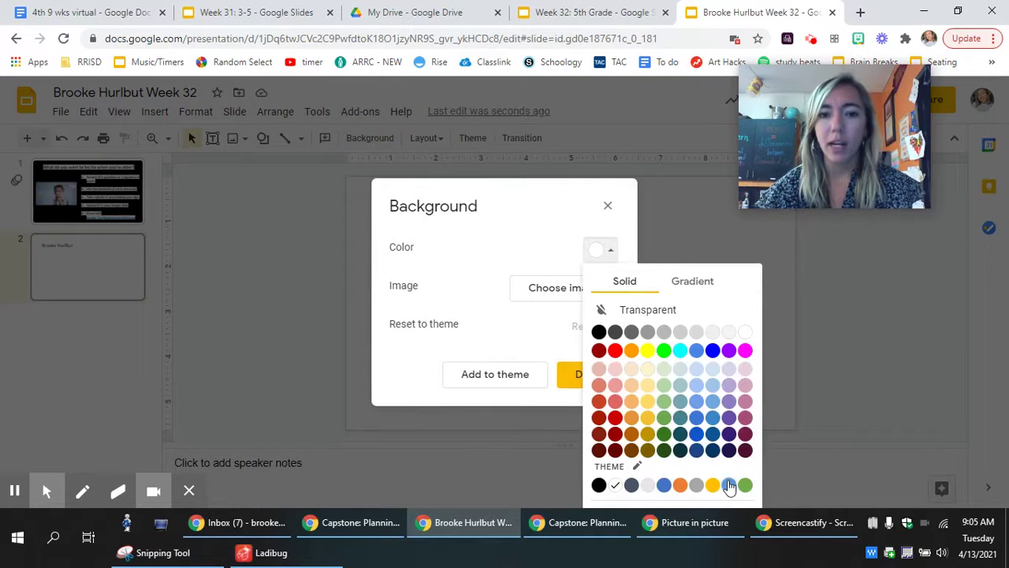
{"action": "left_click", "coordinate": [230, 278]}
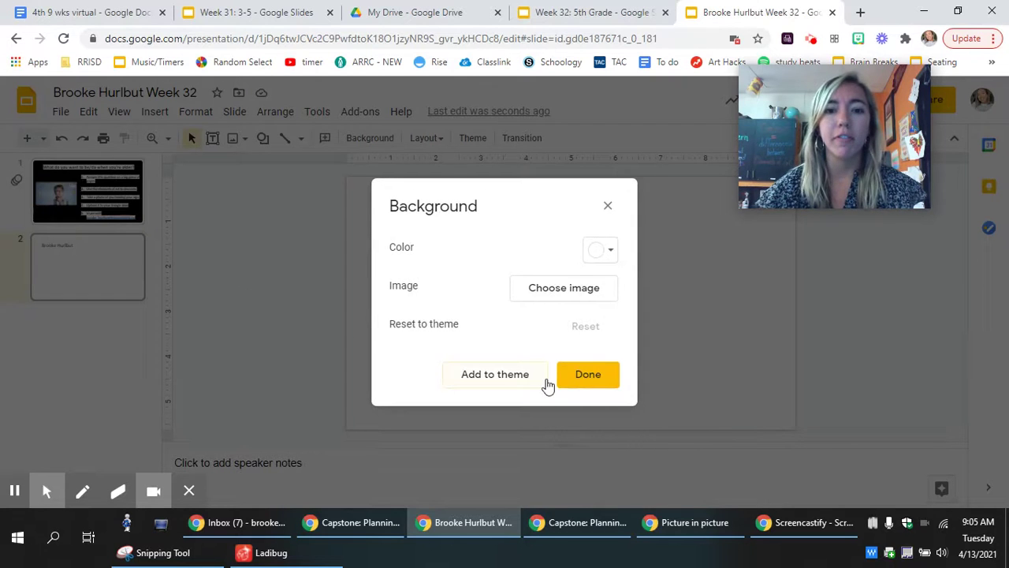
{"action": "left_click", "coordinate": [584, 376]}
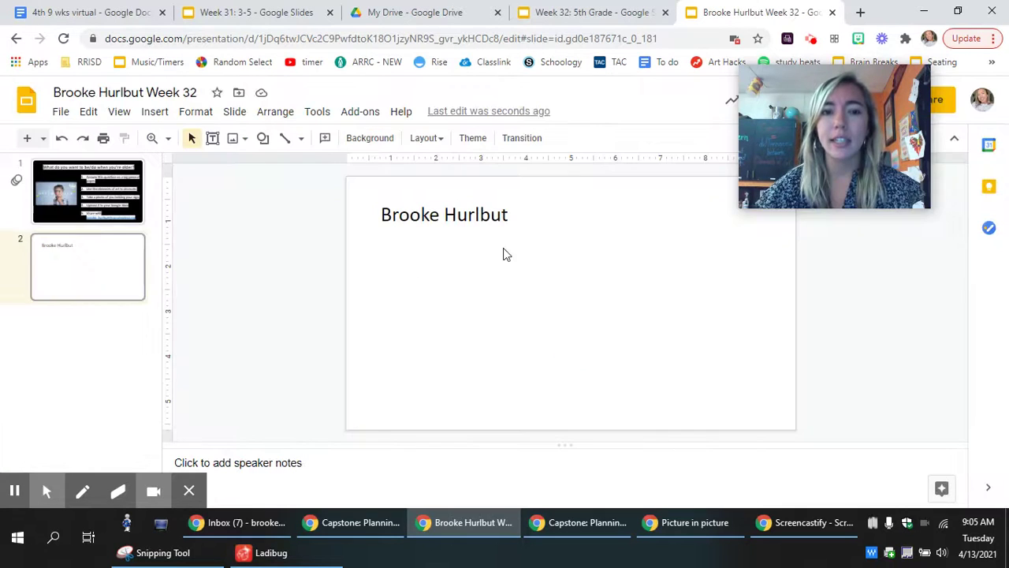
{"action": "left_click", "coordinate": [467, 214]}
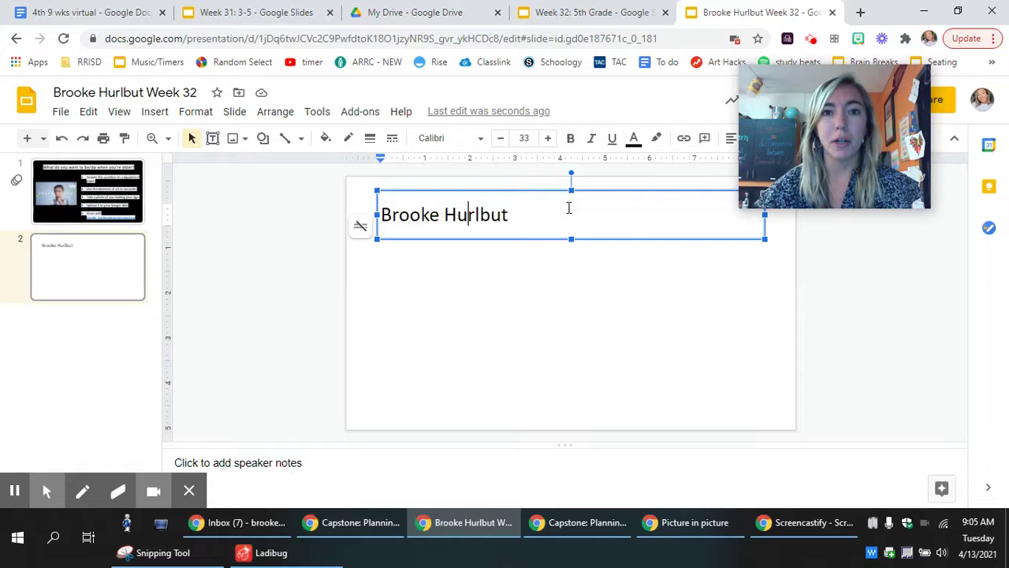
{"action": "left_click", "coordinate": [339, 252]}
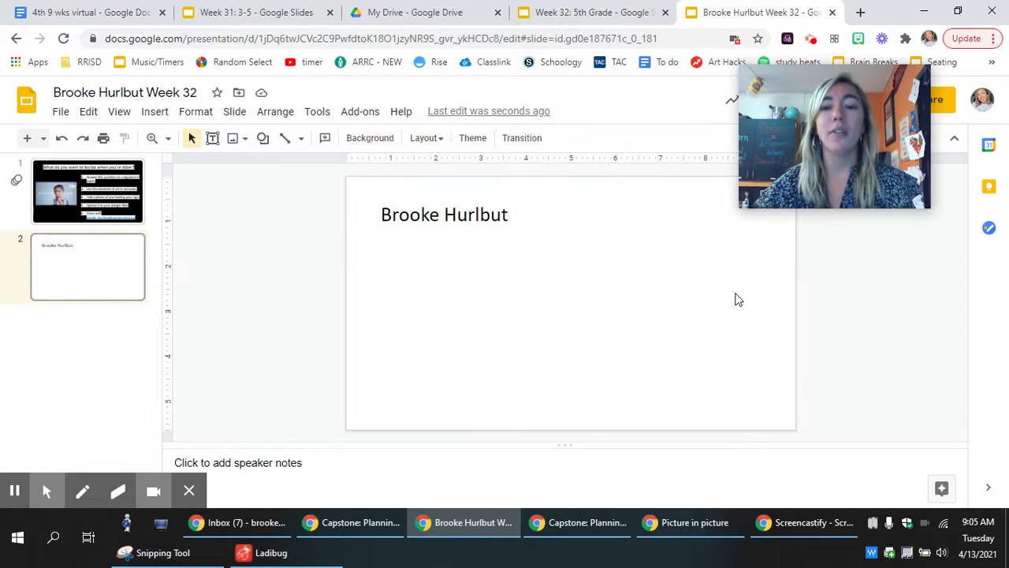
{"action": "left_click_drag", "start_coordinate": [886, 141], "coordinate": [248, 162]}
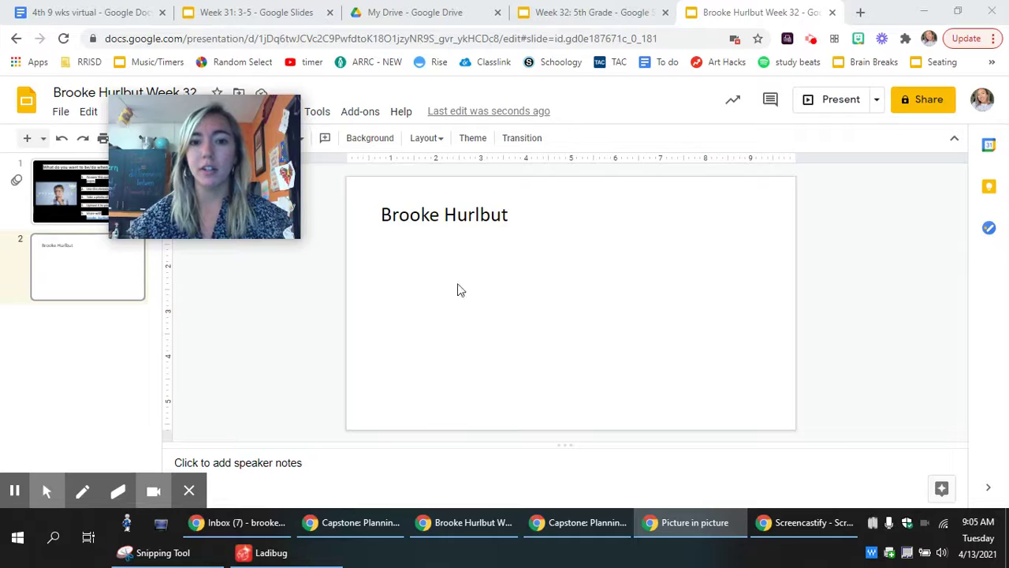
Step: Share the deck with the teacher's school email address as an Editor and send the invitation
{"action": "left_click", "coordinate": [922, 104]}
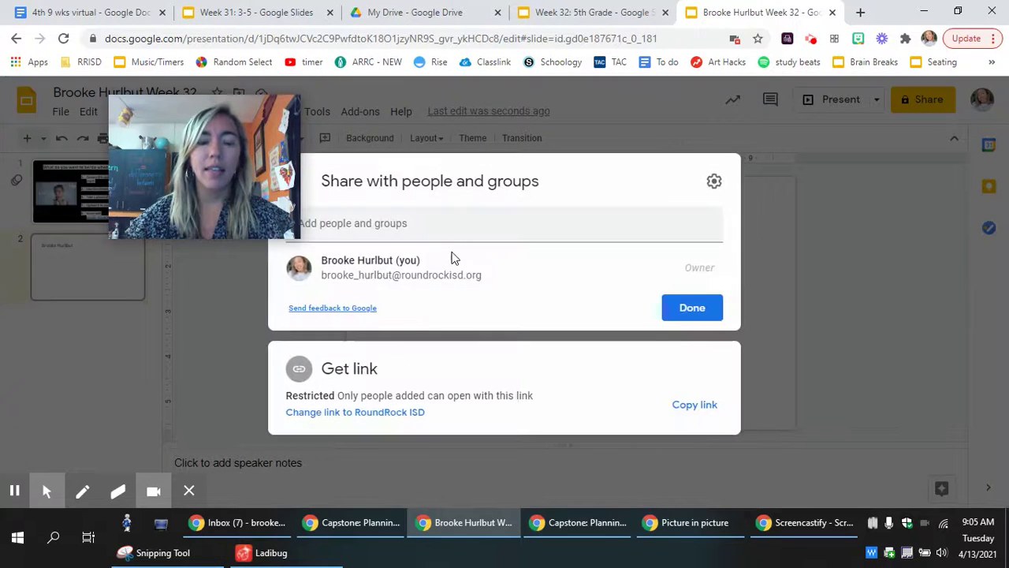
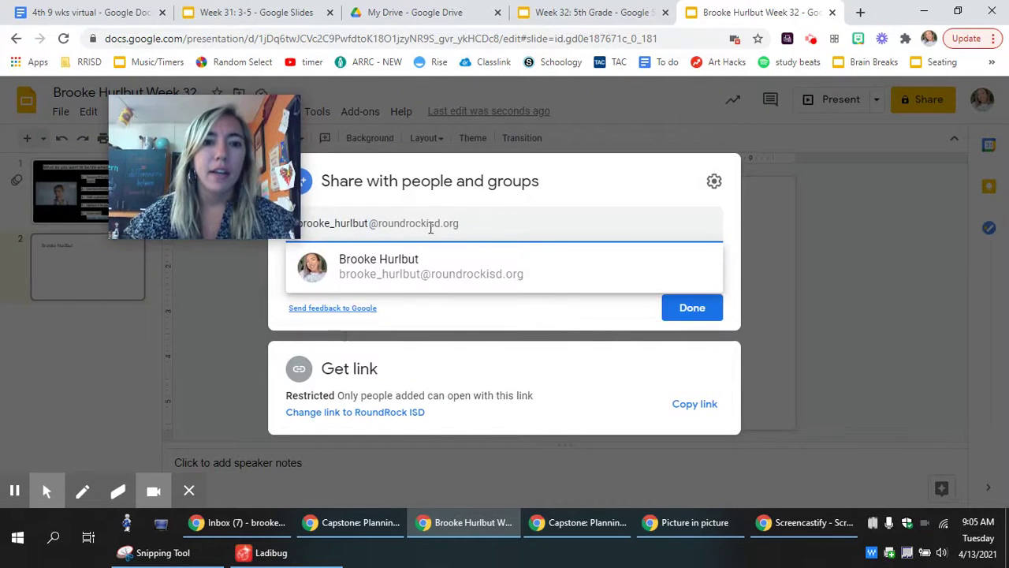
{"action": "left_click", "coordinate": [425, 278]}
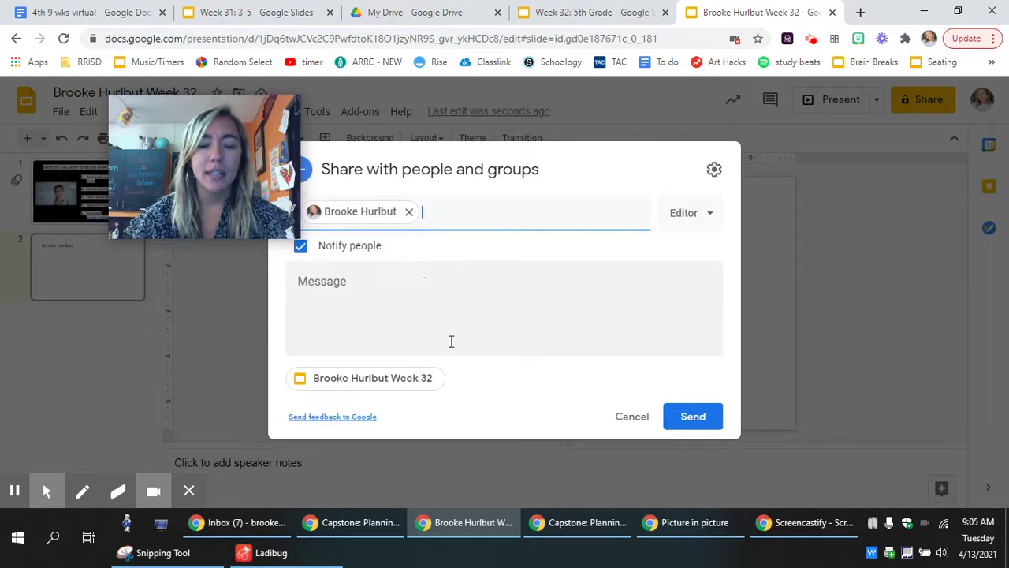
{"action": "left_click", "coordinate": [713, 422]}
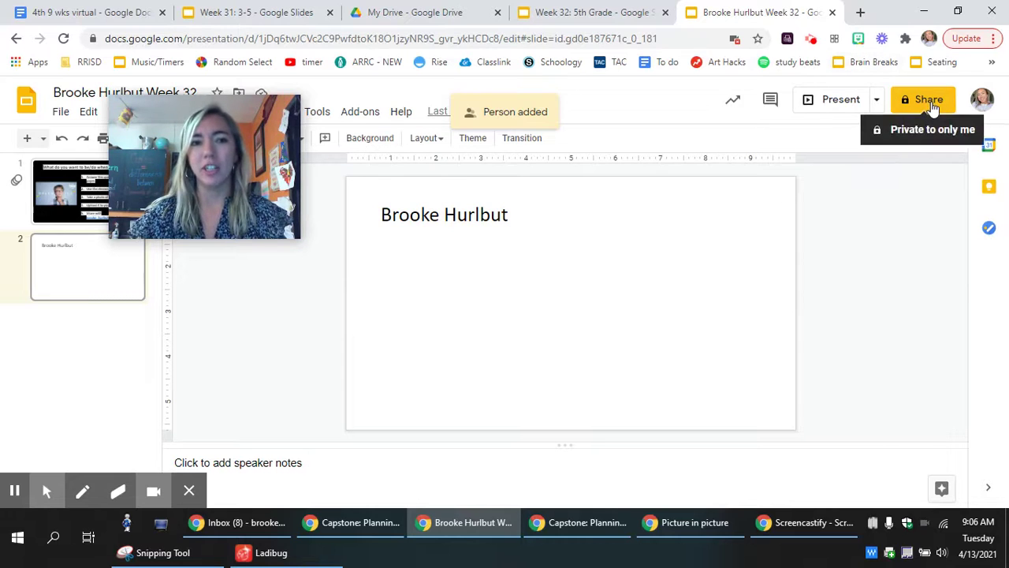
Step: Go back to slide 1 with the five-step assignment instructions
{"action": "left_click", "coordinate": [94, 206]}
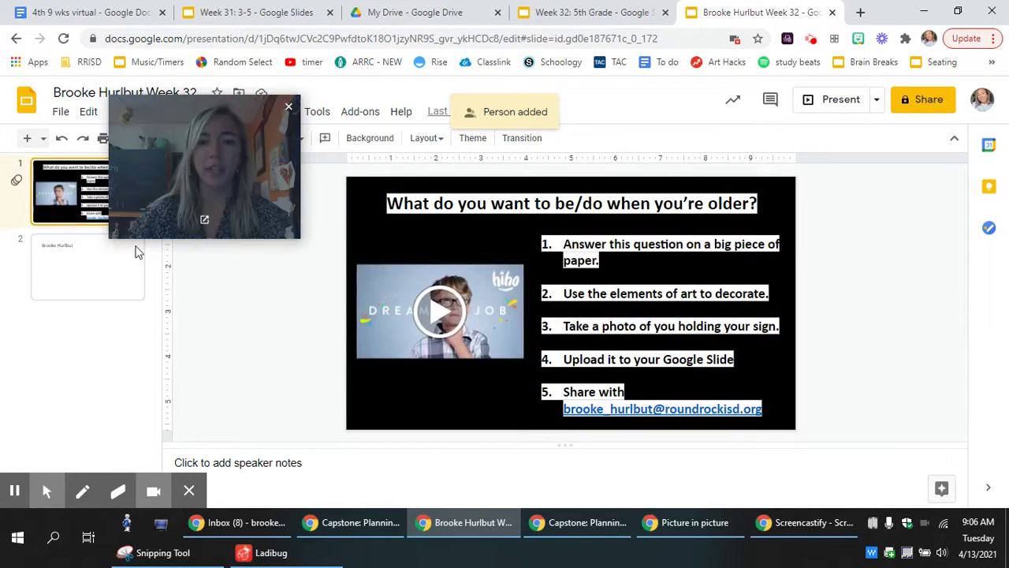